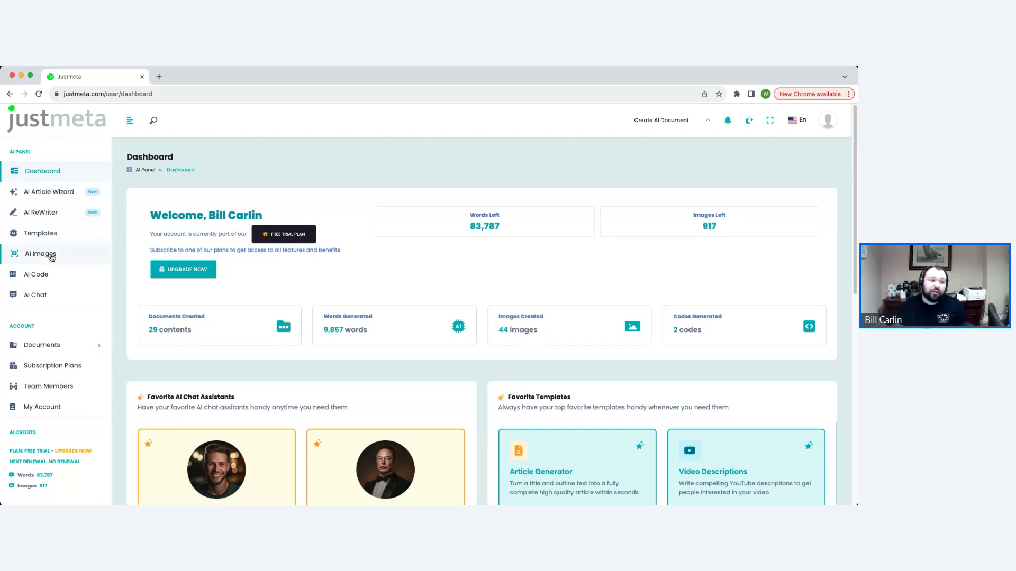
# Open the Ad Headlines template and enter "The Ultimate Hanger" as the product name.
pyautogui.click(21, 237)
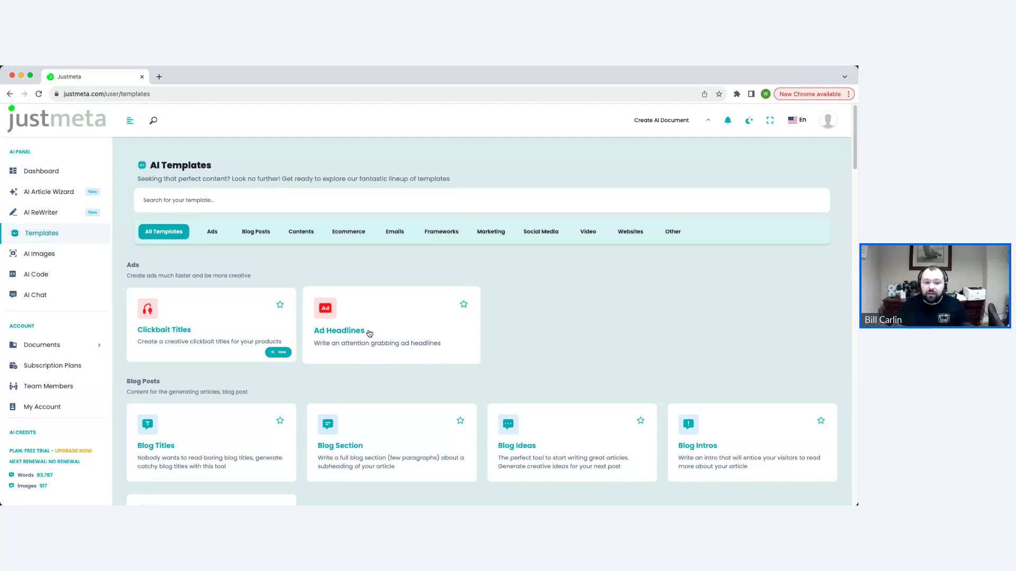
pyautogui.click(336, 329)
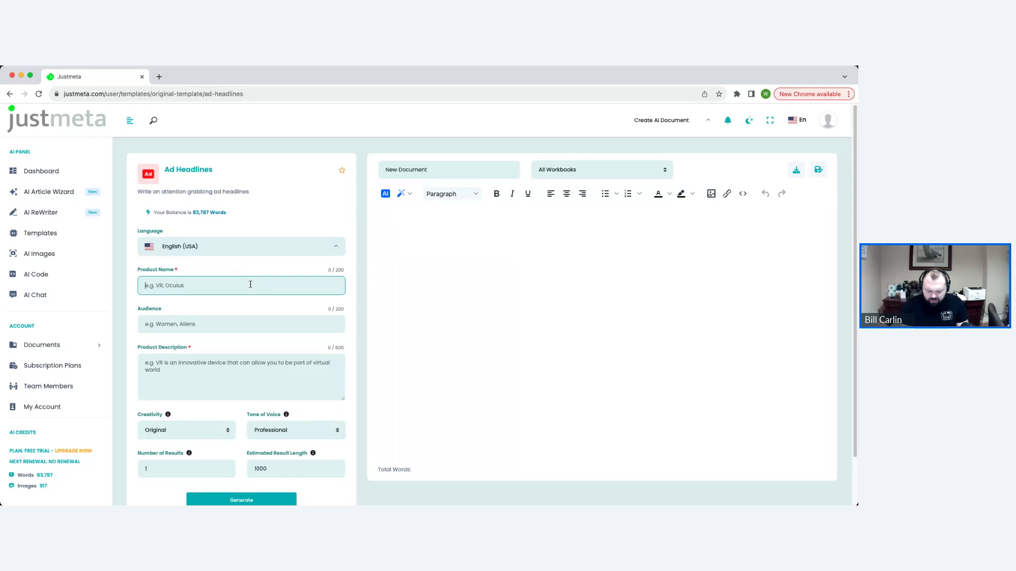
pyautogui.write('The Ultim')
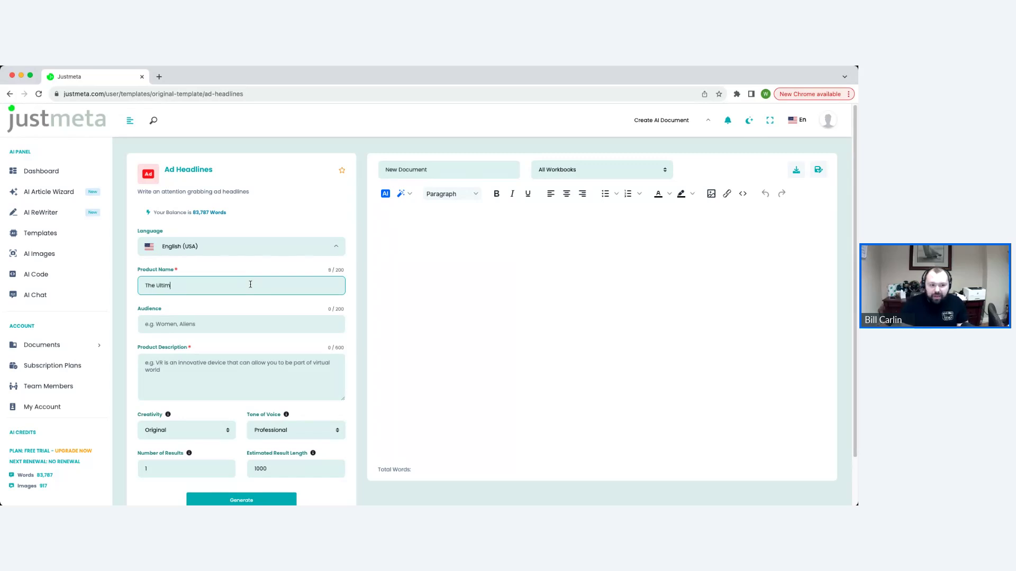
pyautogui.write('ate Hanger')
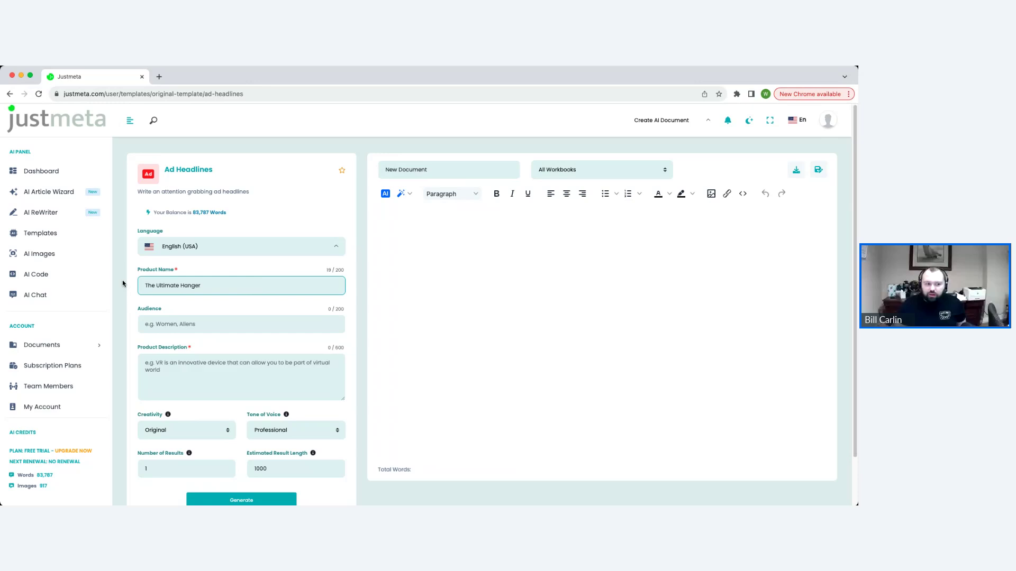
# Enter "Professionals, church goers, lawyers," as the audience for the ad.
pyautogui.click(223, 322)
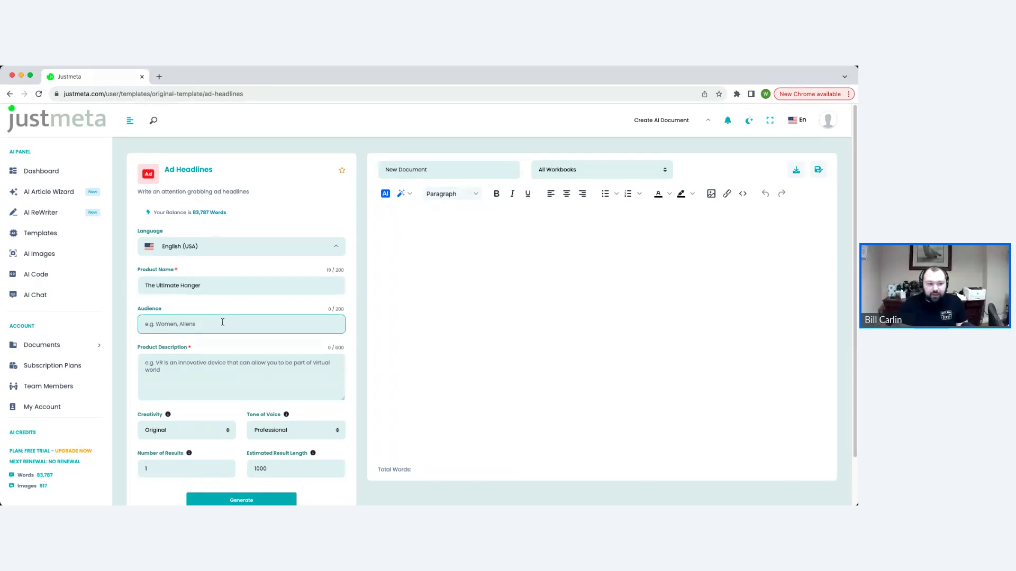
pyautogui.write('Professionals,')
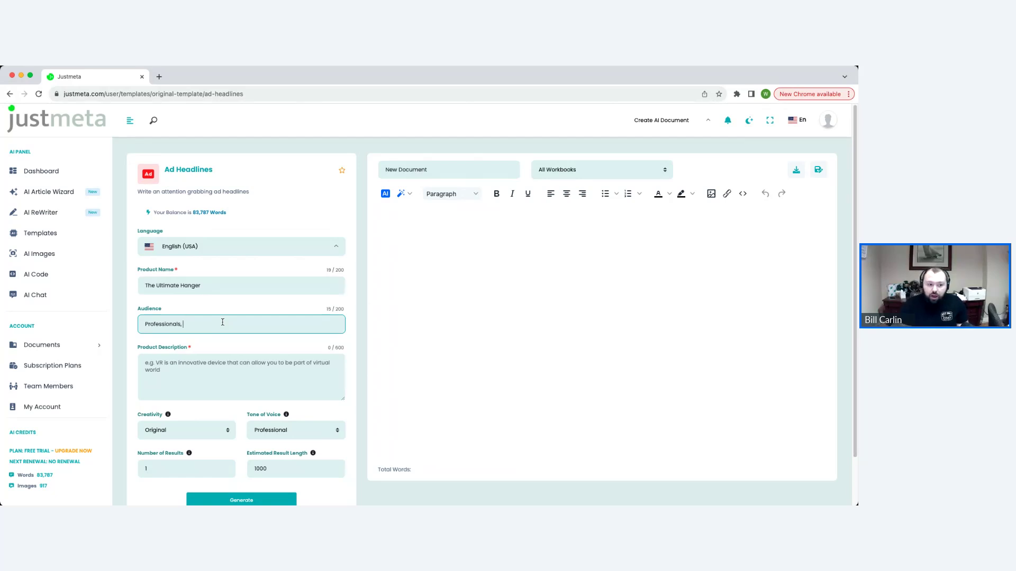
pyautogui.write(' church')
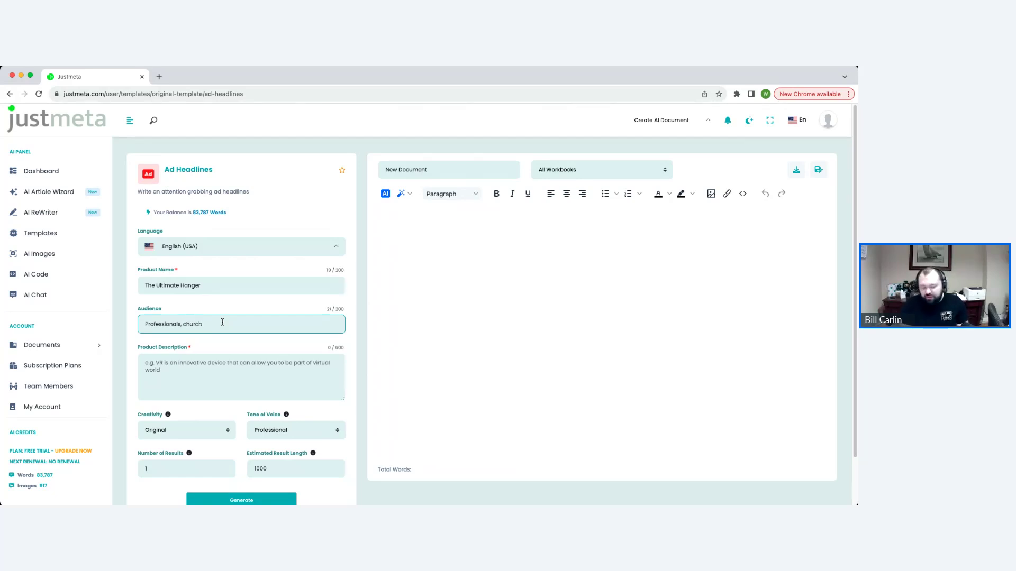
pyautogui.write(' goes')
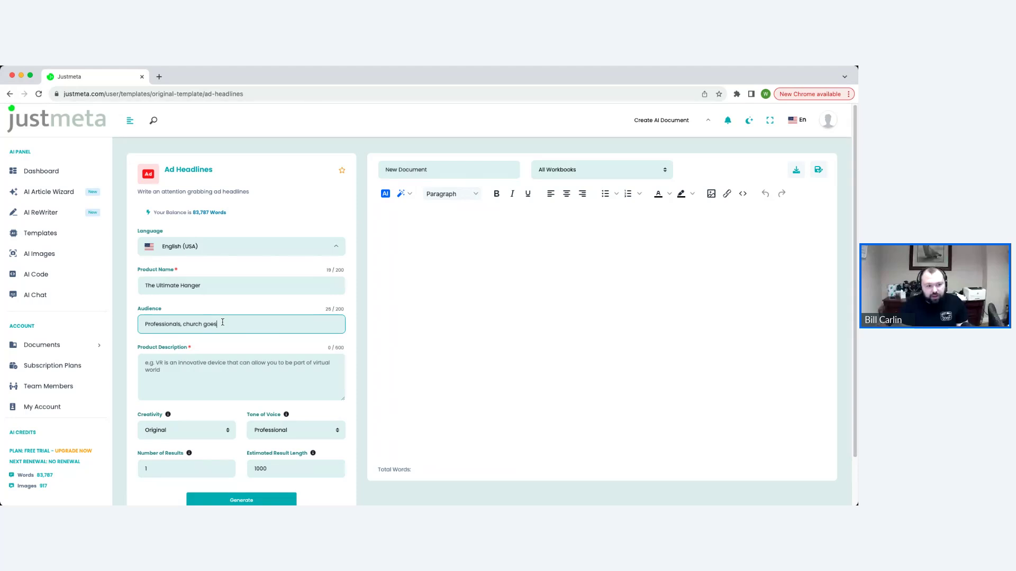
pyautogui.press('BackSpace')
pyautogui.write('rs, ')
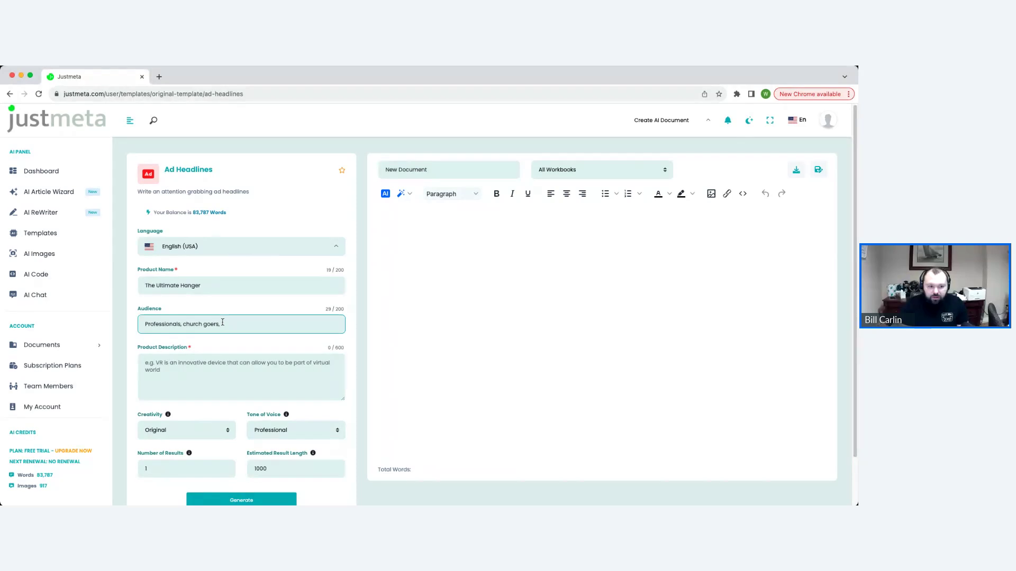
pyautogui.write('lawers')
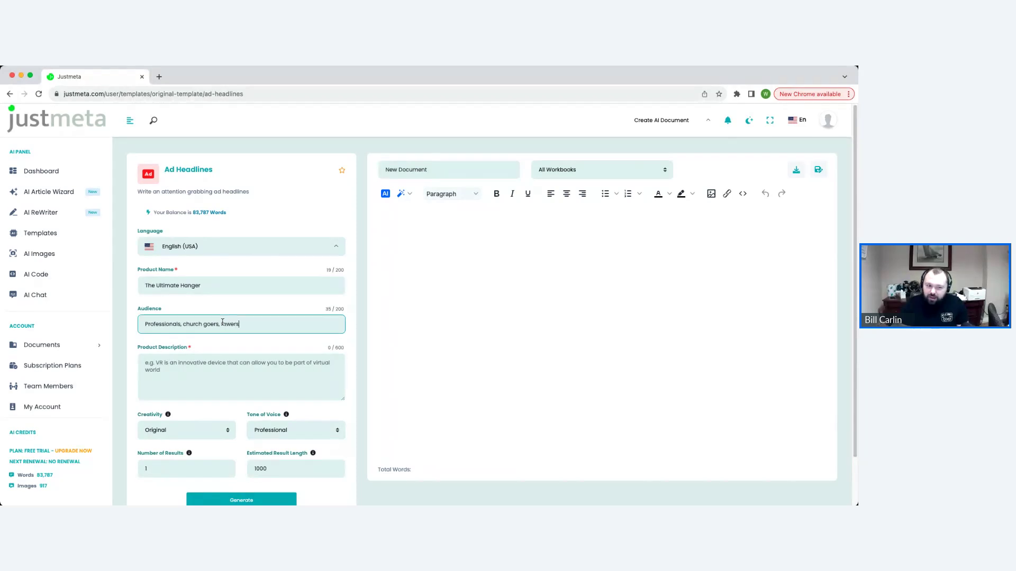
pyautogui.press('BackSpace')
pyautogui.press('BackSpace')
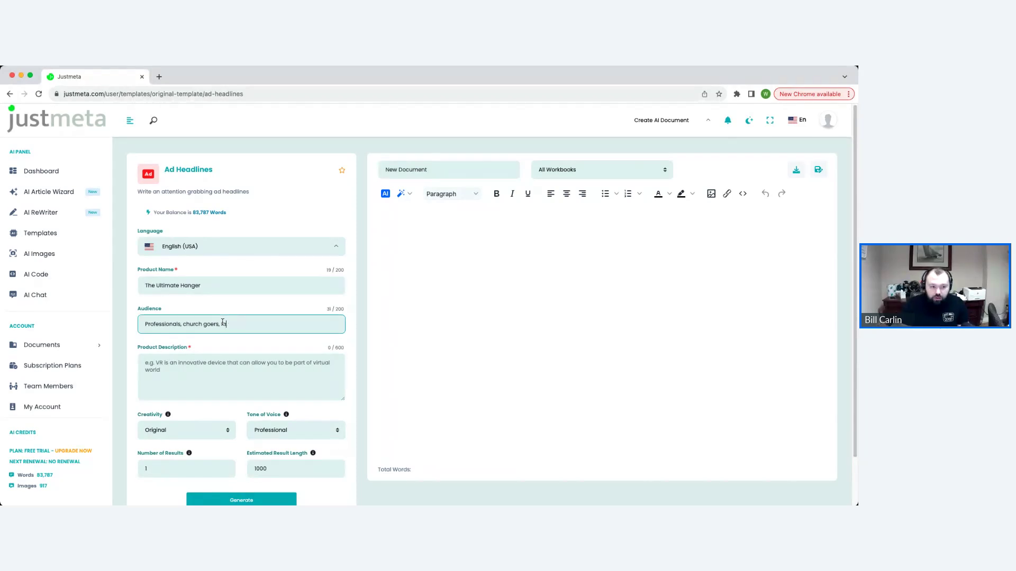
pyautogui.write('wyers,')
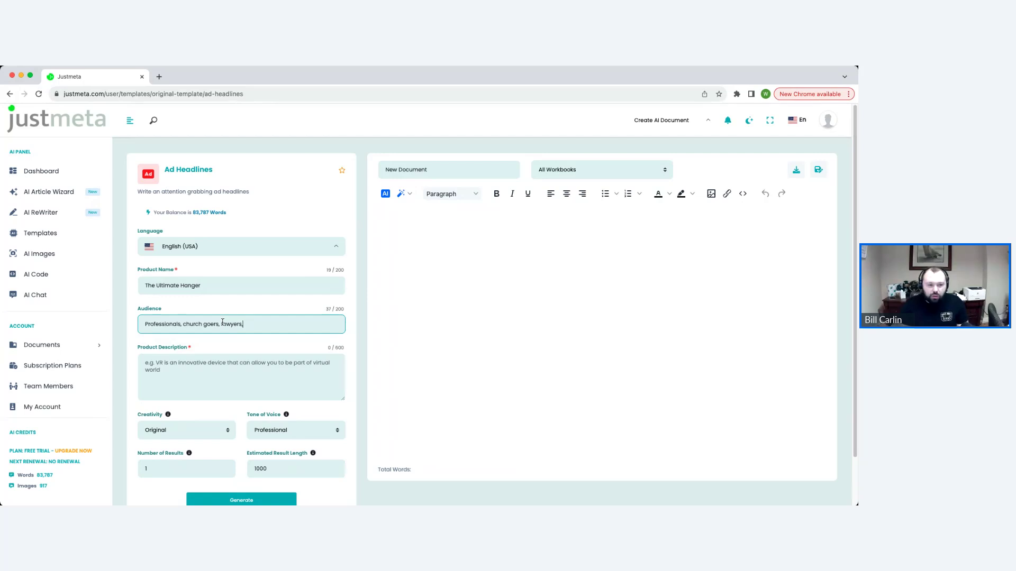
# Enter the product description "Unbreakable, lifetime warranty, anti slip hangers sold in a bulk 50 pack".
pyautogui.click(179, 384)
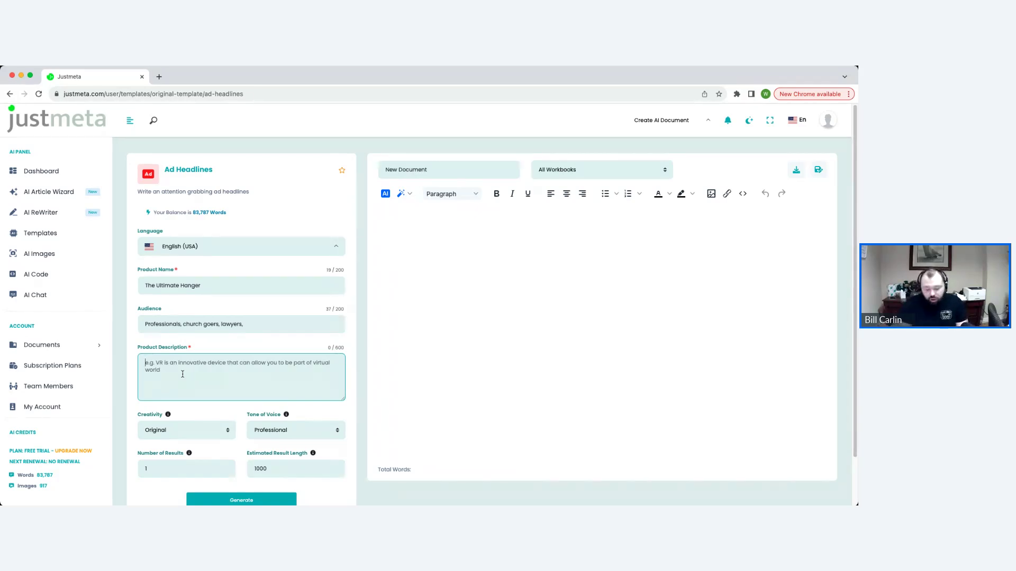
pyautogui.write('Unbreak')
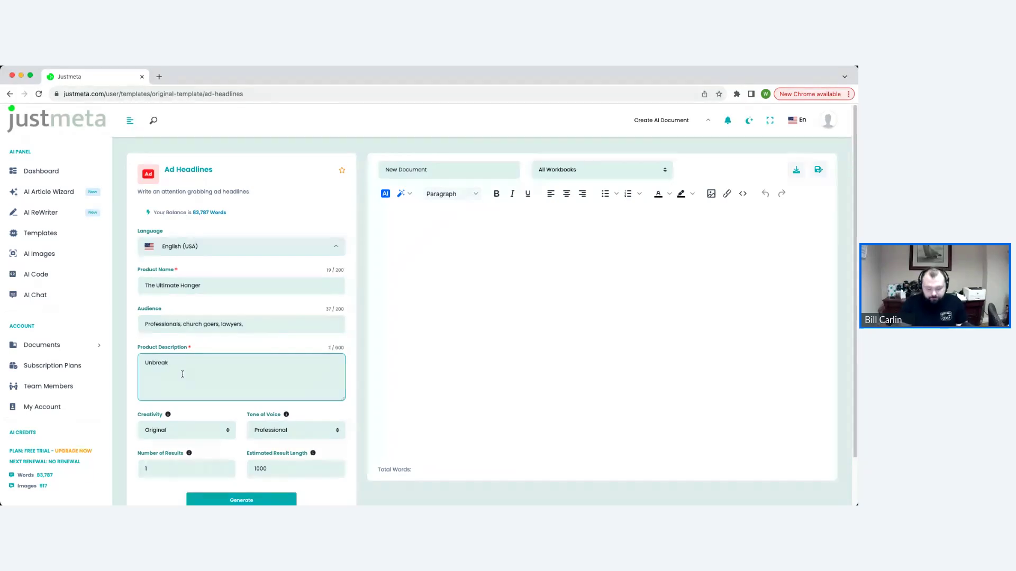
pyautogui.write('able')
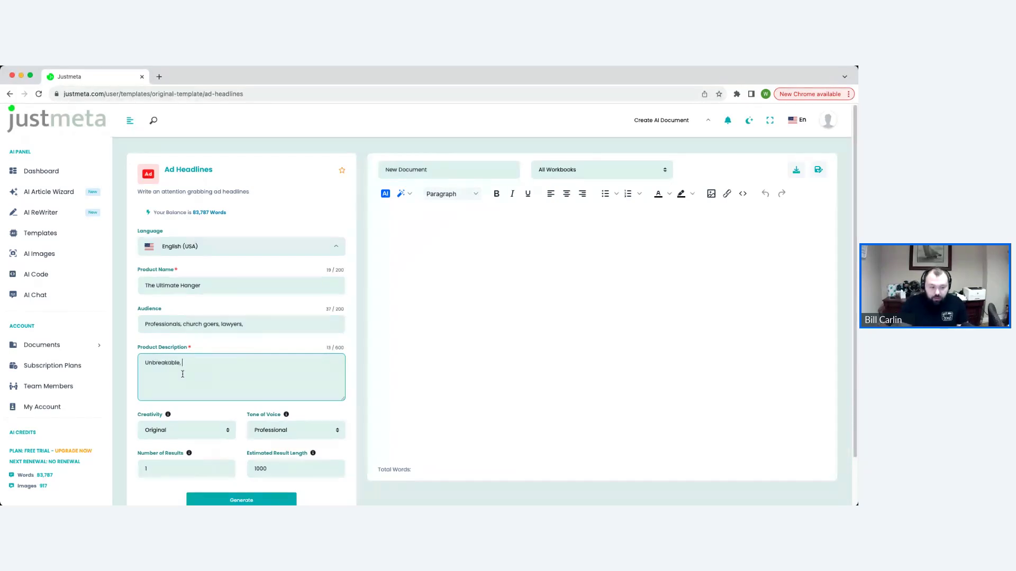
pyautogui.write(', lifetime wa')
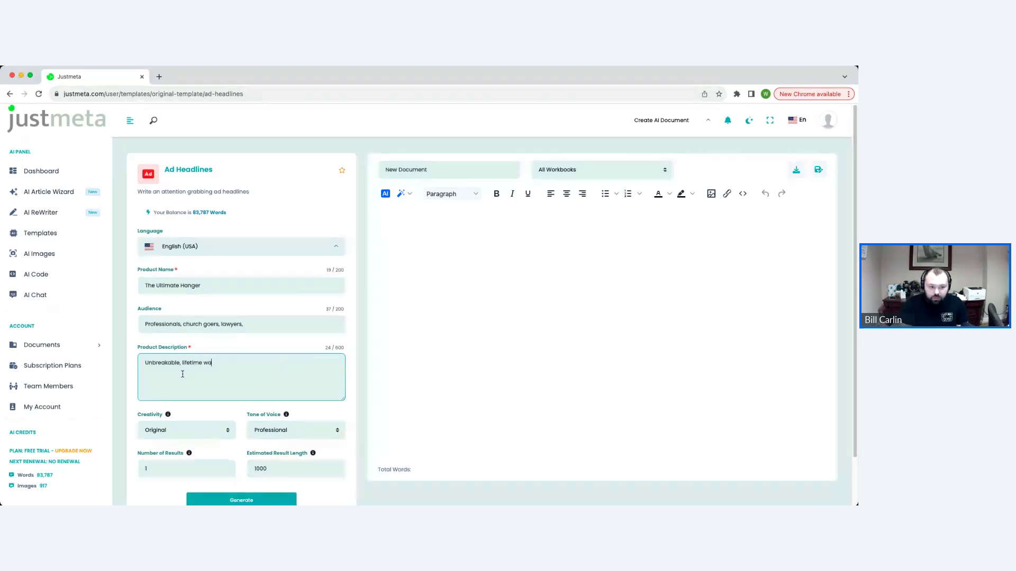
pyautogui.write('rrrentay')
pyautogui.press('BackSpace')
pyautogui.press('BackSpace')
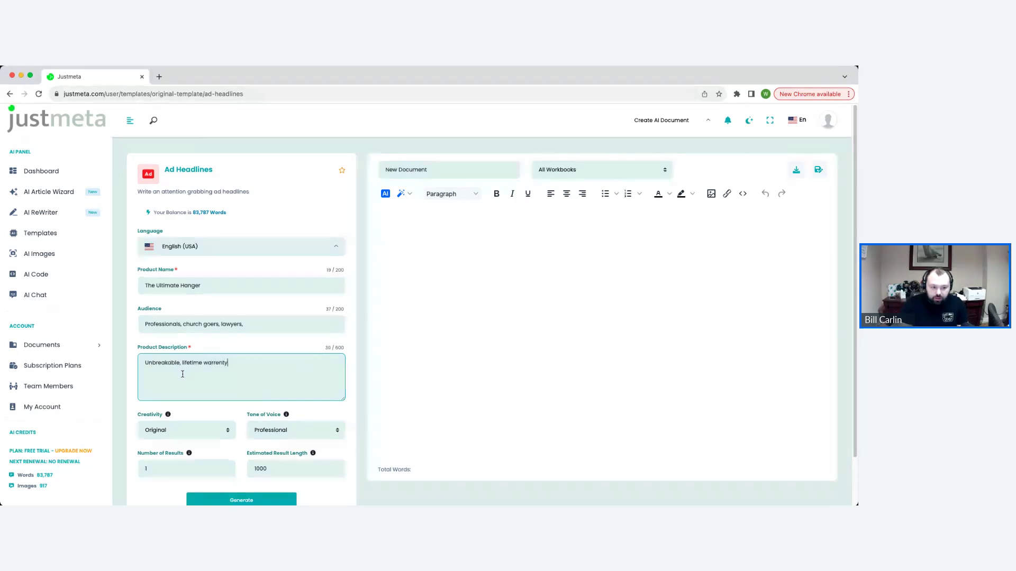
pyautogui.write('y, anti slip')
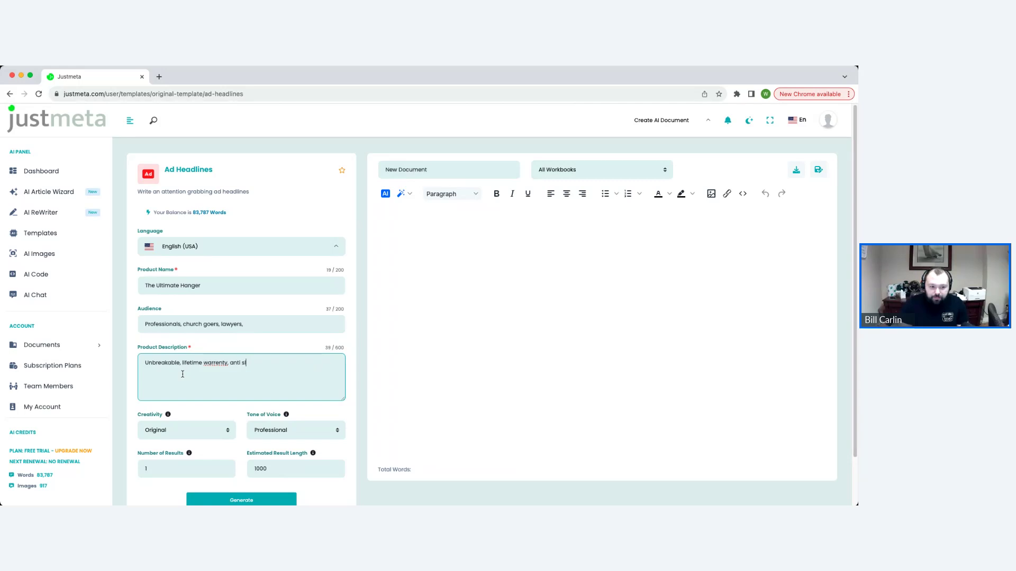
pyautogui.doubleClick(215, 363)
pyautogui.write('warranty')
pyautogui.click(288, 362)
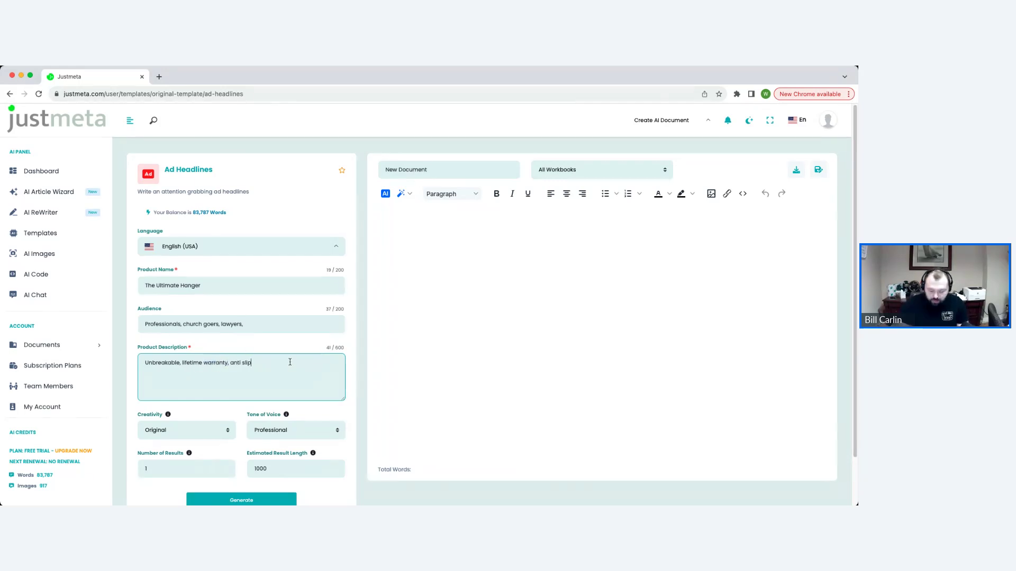
pyautogui.write('hongers sold')
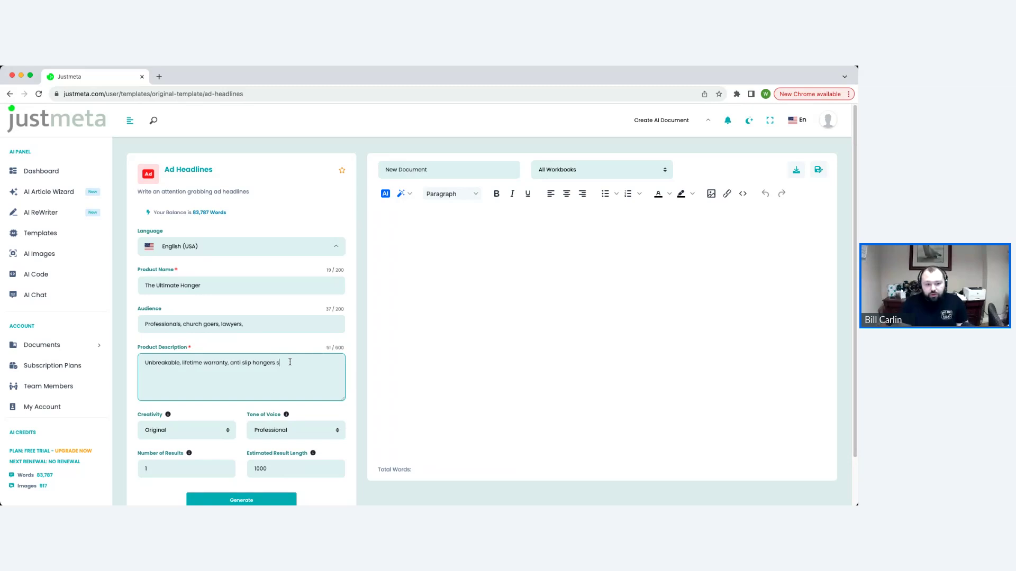
pyautogui.write(' in a bu')
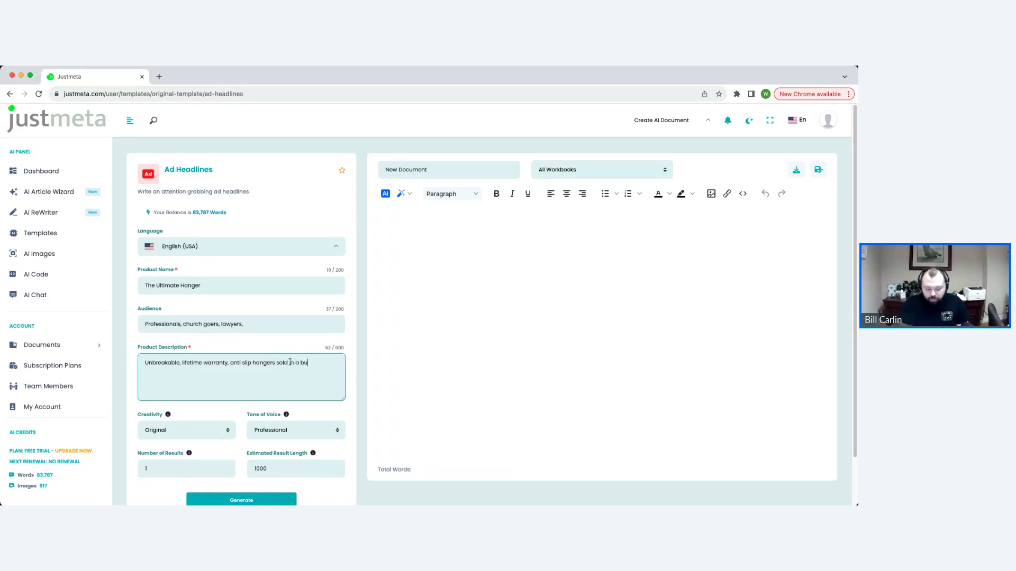
pyautogui.write('lk 50 pack')
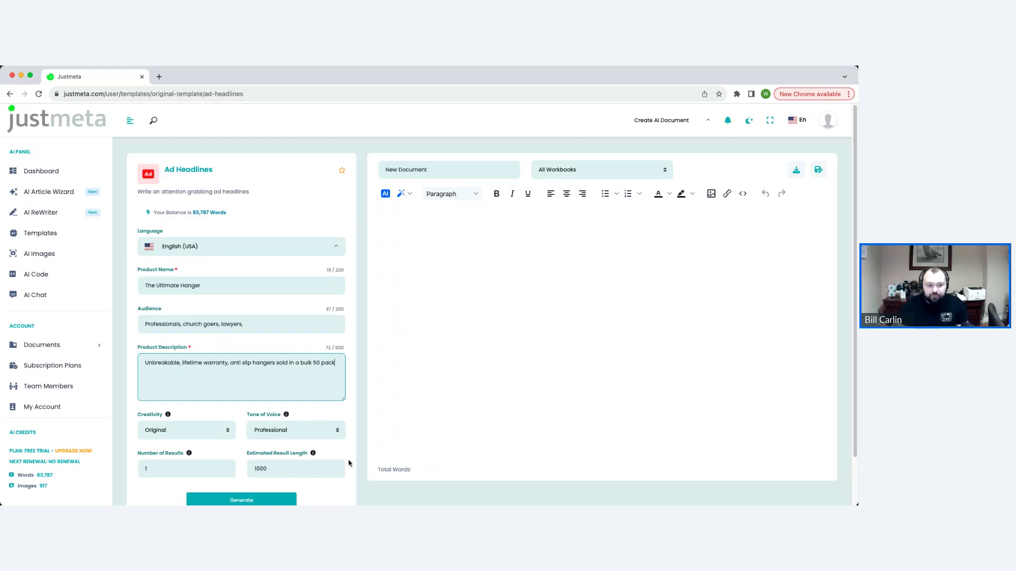
# Set creativity to Creative and tone of voice to Convincing, and generate the ad text.
pyautogui.click(190, 428)
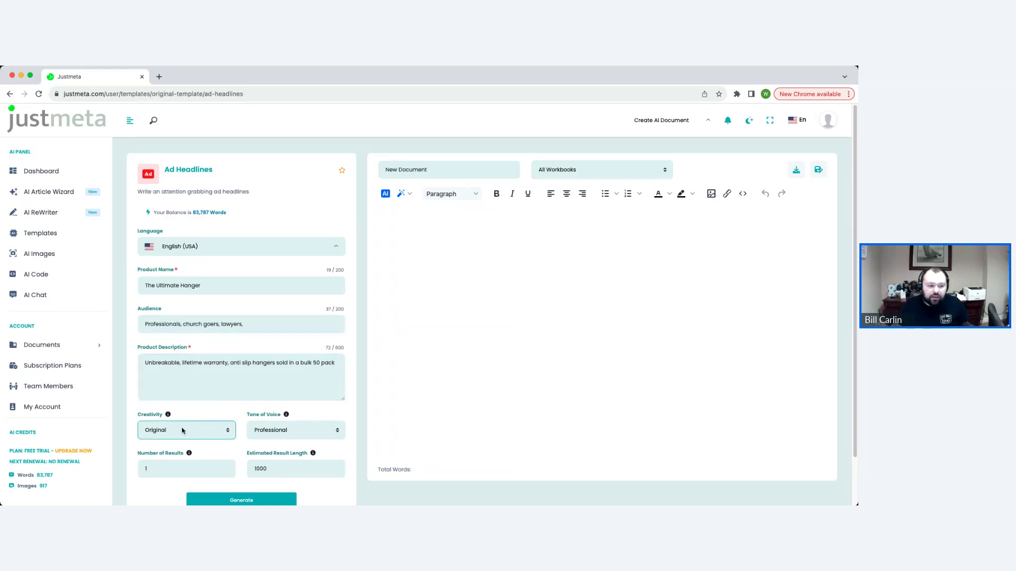
pyautogui.click(193, 438)
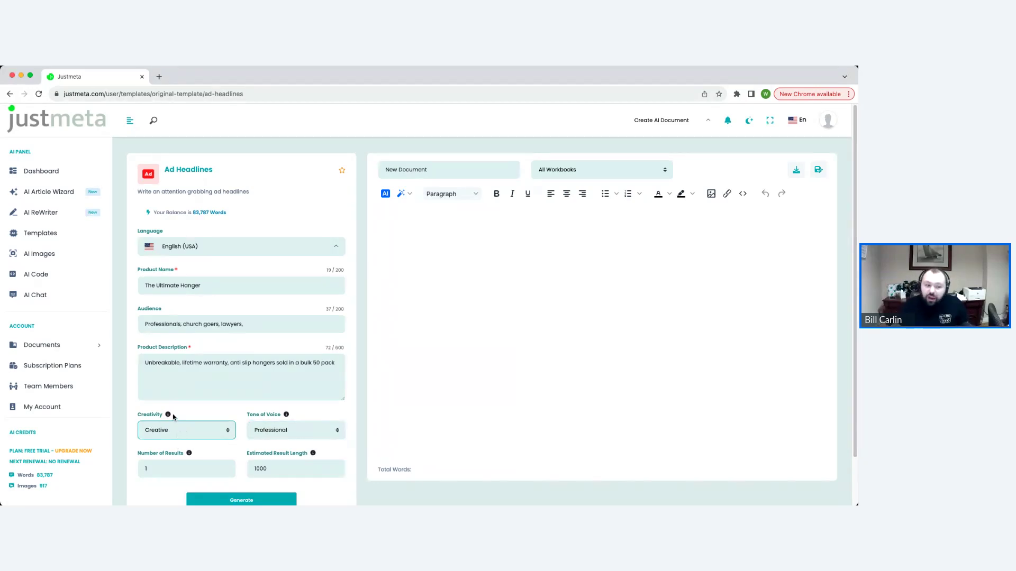
pyautogui.click(321, 429)
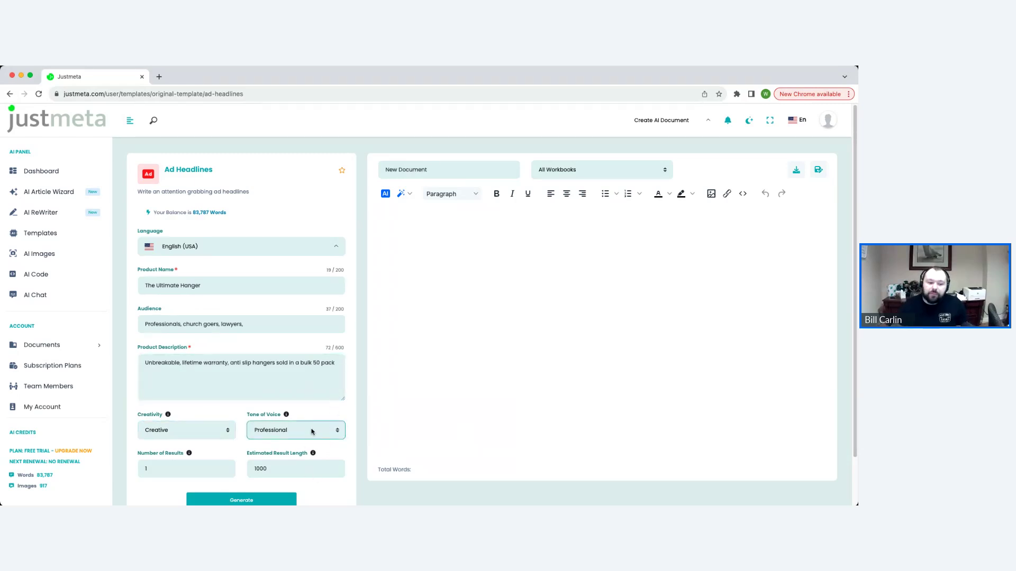
pyautogui.click(297, 456)
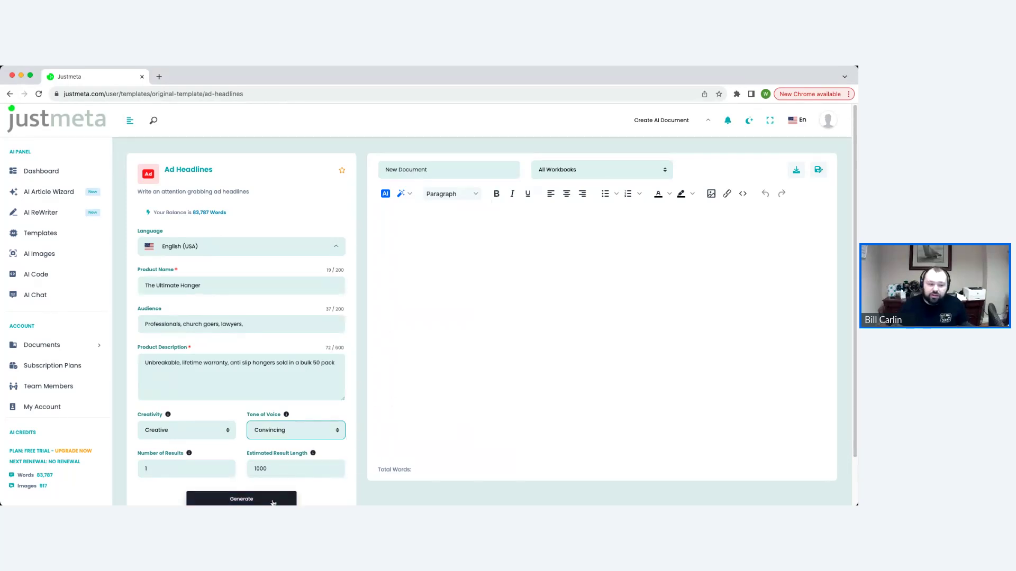
pyautogui.click(243, 500)
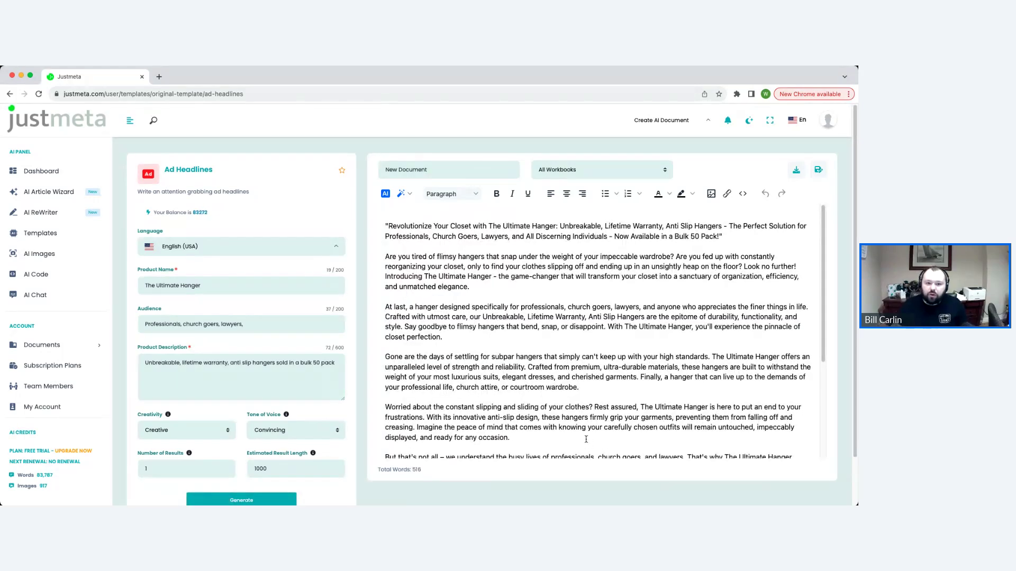
# Review the generated ad copy from start to end, singling out the quoted headline at its beginning.
pyautogui.scroll(-5, 586, 439)
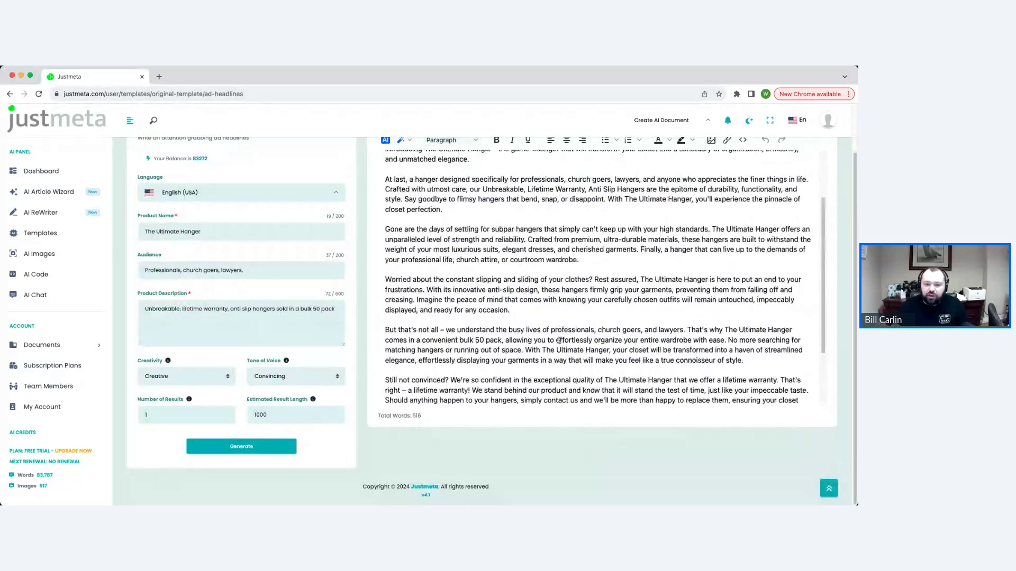
pyautogui.scroll(5, 558, 340)
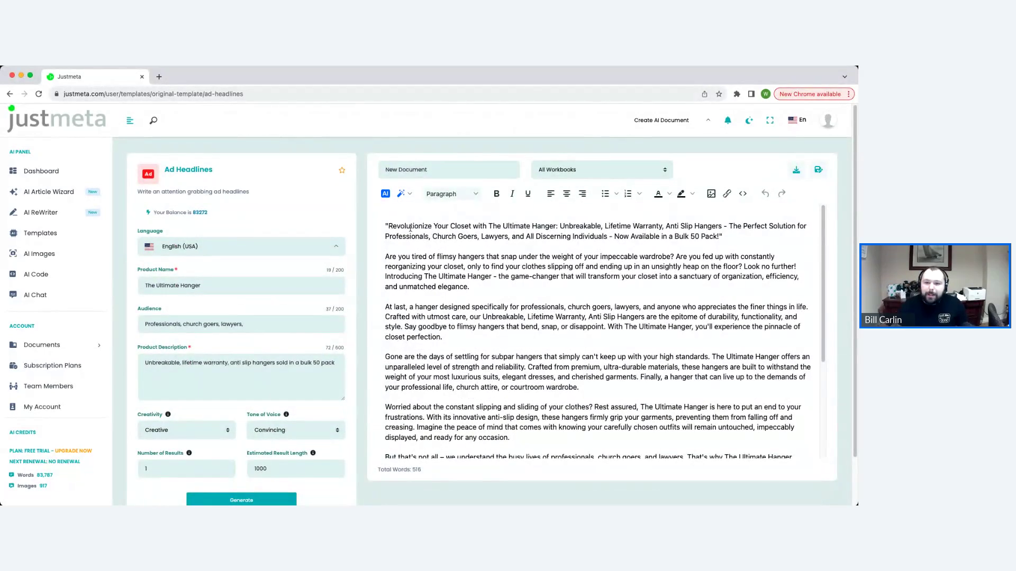
pyautogui.moveTo(745, 233); pyautogui.dragTo(385, 229)
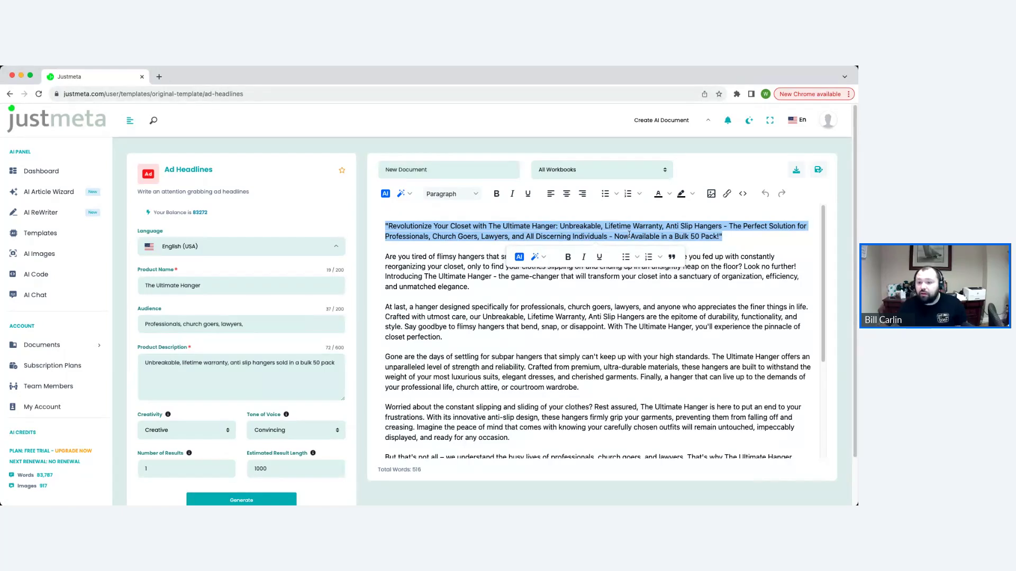
pyautogui.click(787, 237)
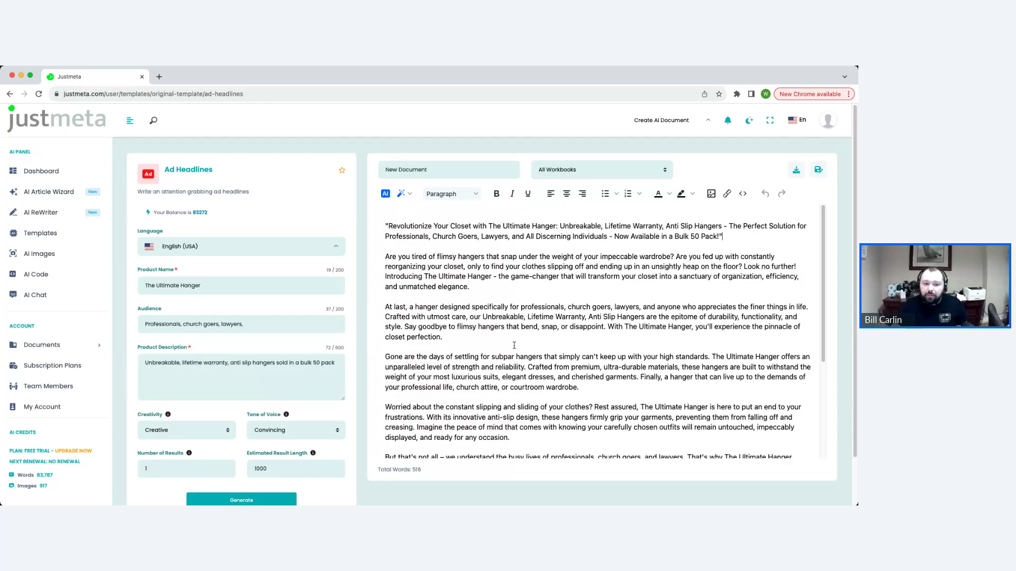
pyautogui.scroll(-3, 498, 345)
pyautogui.scroll(3, 498, 344)
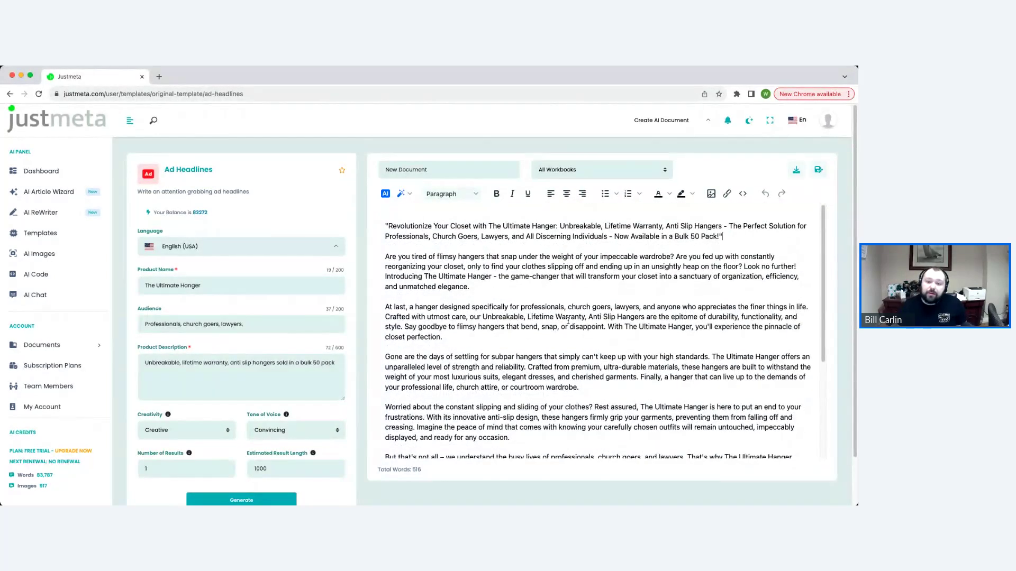
pyautogui.scroll(-3, 582, 328)
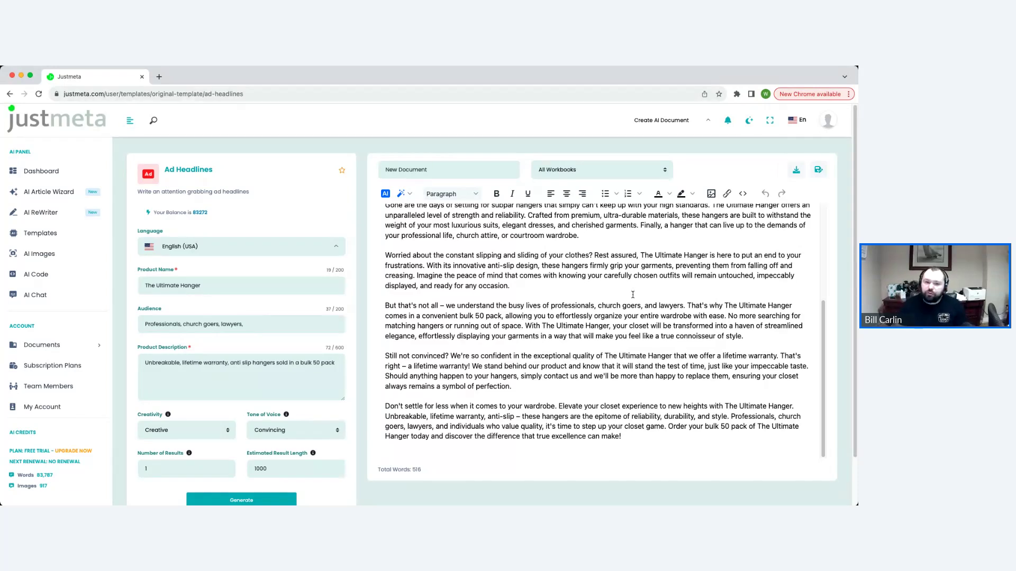
pyautogui.scroll(-2, 633, 294)
pyautogui.scroll(3, 741, 238)
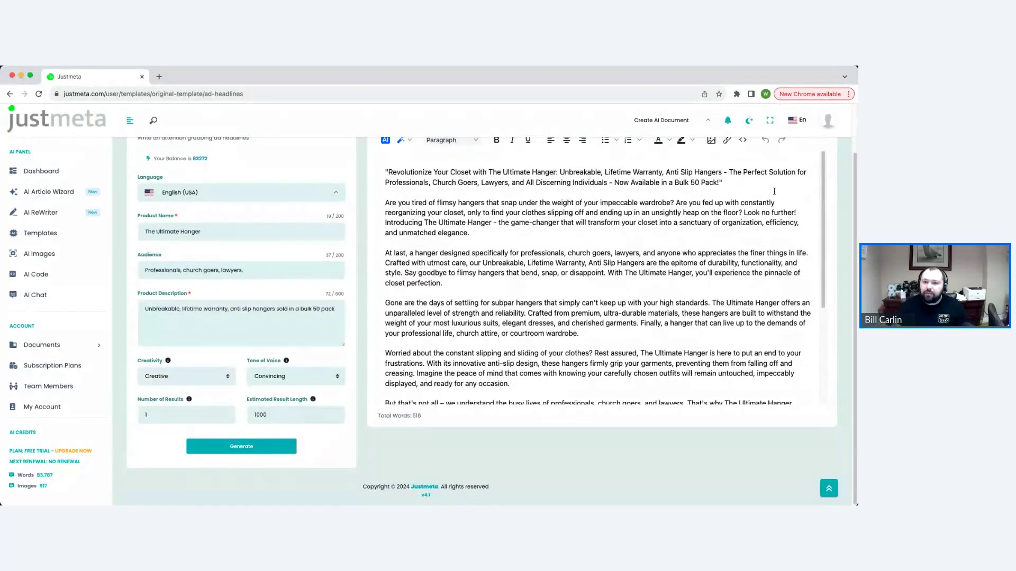
pyautogui.moveTo(763, 180); pyautogui.dragTo(394, 159)
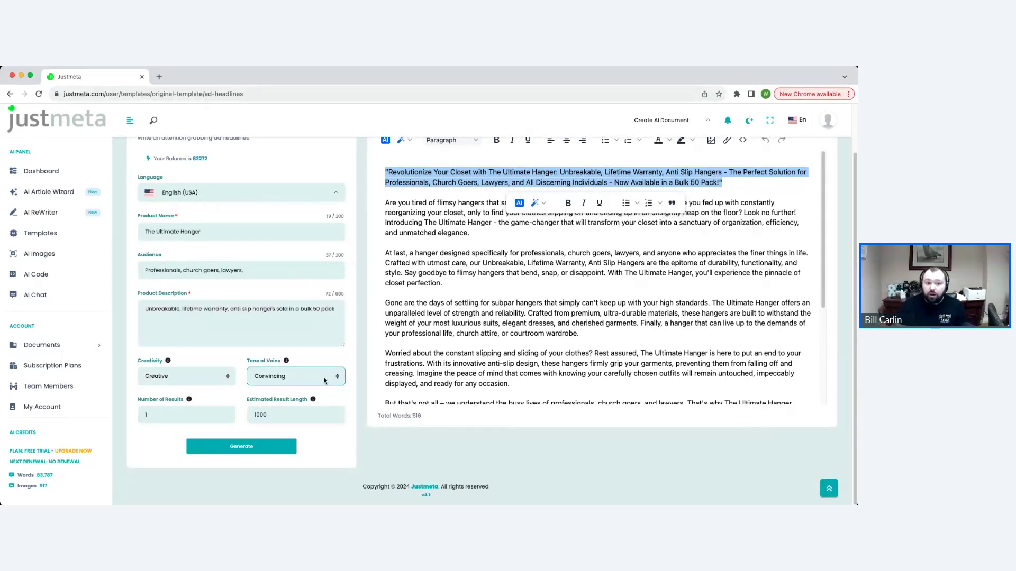
# Change the tone of voice to Urgent and generate another version of the ad text.
pyautogui.scroll(-3, 618, 368)
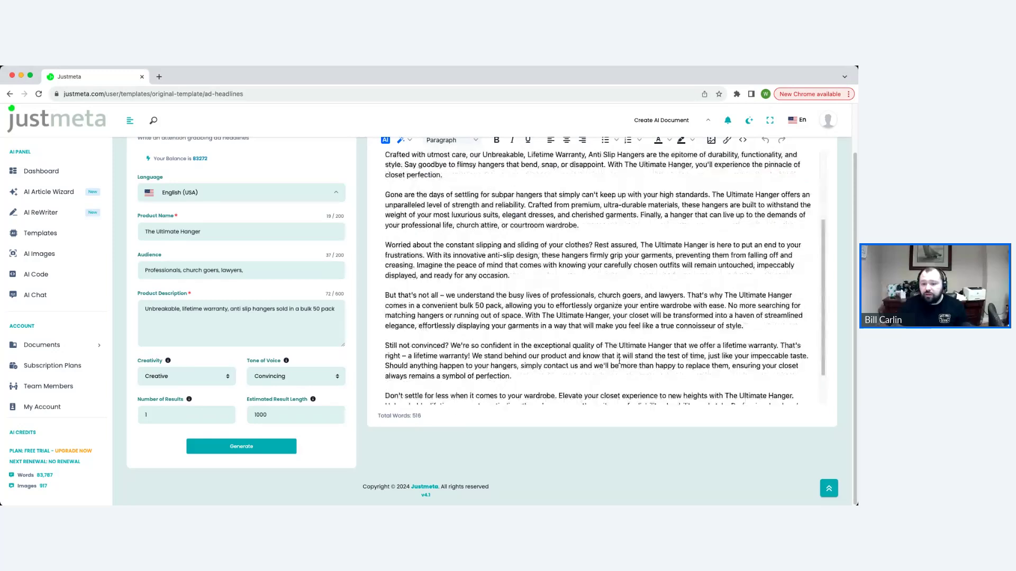
pyautogui.scroll(5, 618, 369)
pyautogui.scroll(-5, 615, 369)
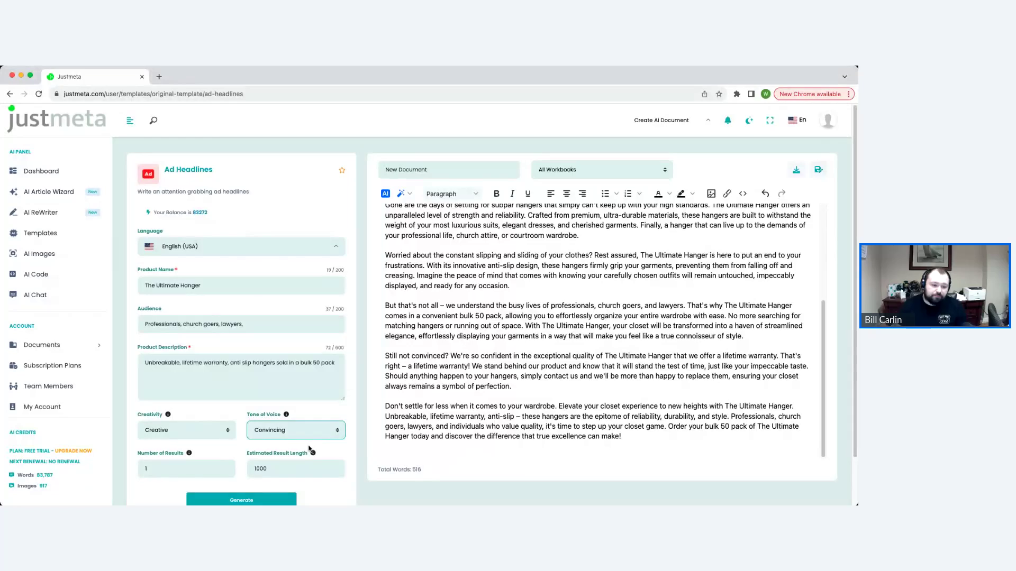
pyautogui.press('u')
pyautogui.click(254, 500)
pyautogui.click(254, 500)
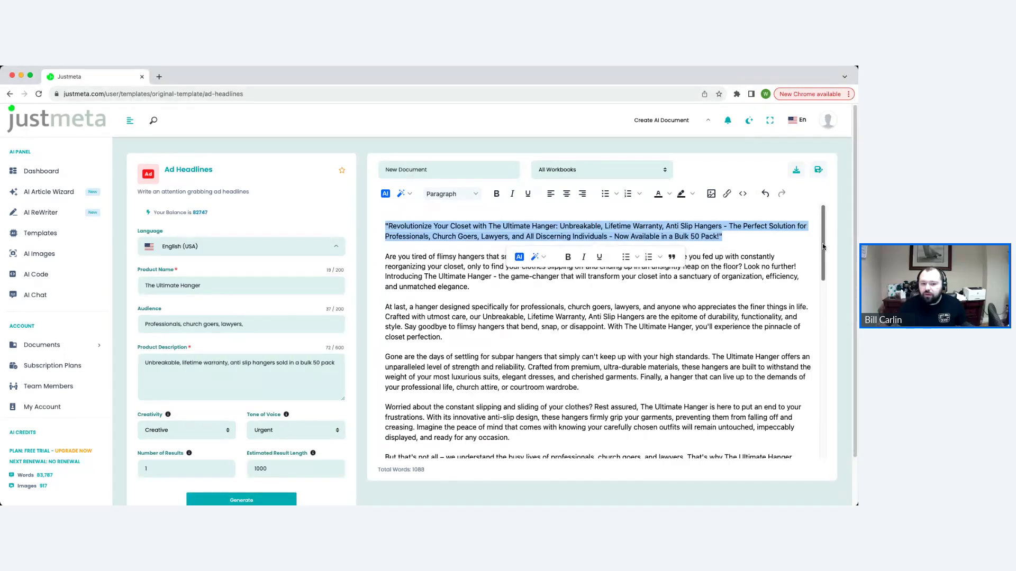
# Review the newly generated urgent-tone ad copy through to its end, singling out the quoted headline that opens it.
pyautogui.scroll(-10, 823, 247)
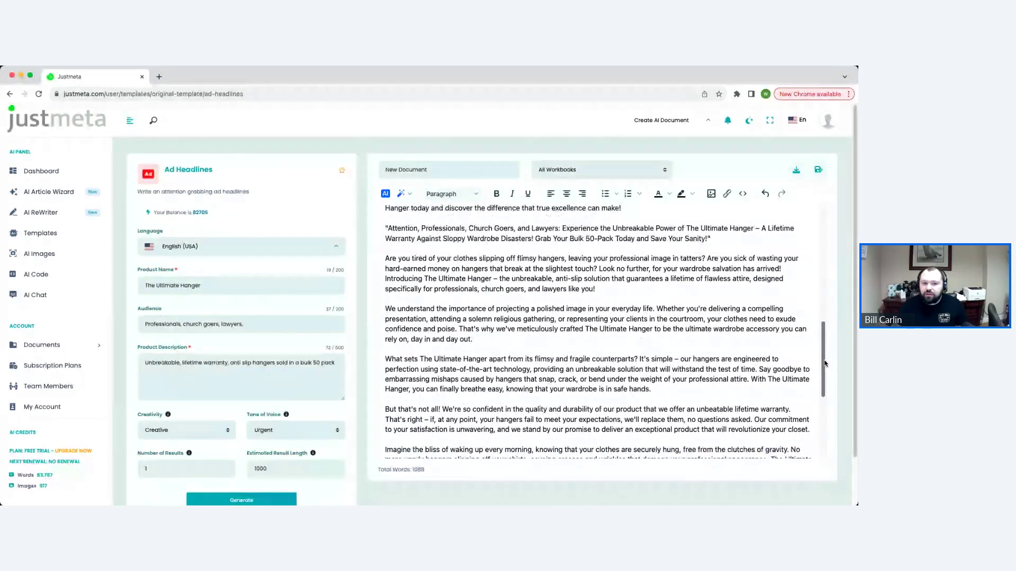
pyautogui.moveTo(711, 238); pyautogui.dragTo(382, 227)
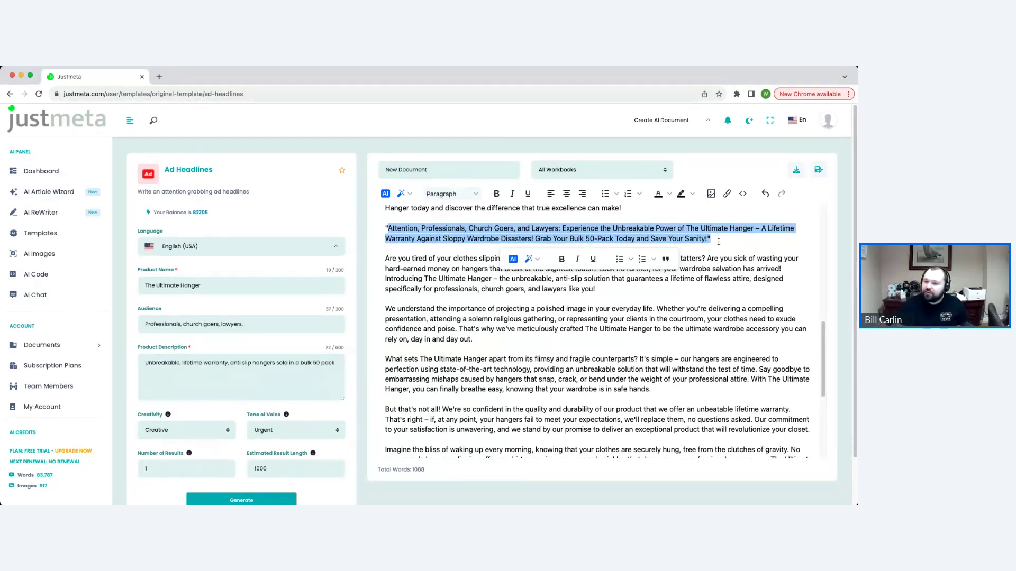
pyautogui.click(765, 246)
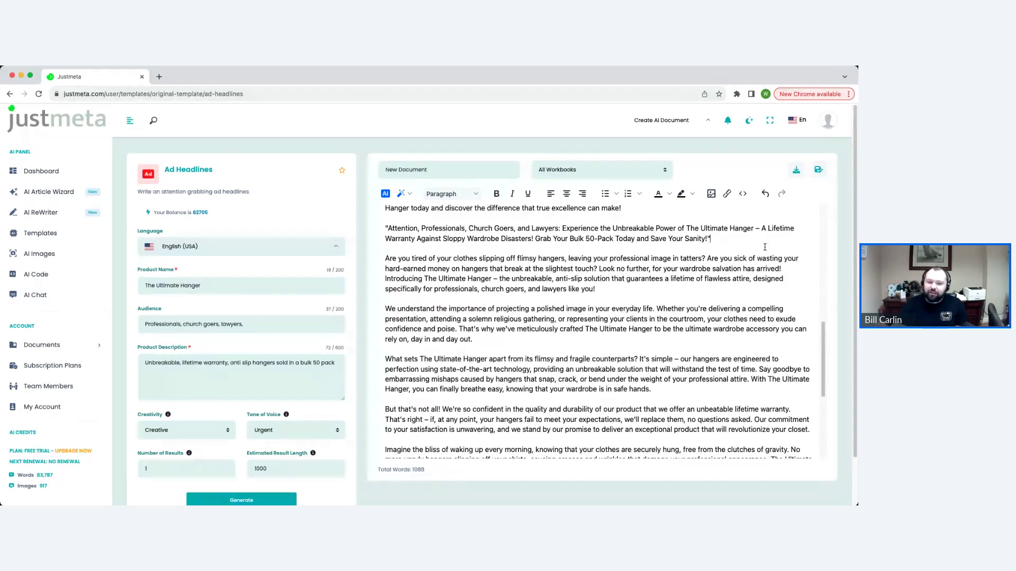
pyautogui.scroll(-5, 751, 367)
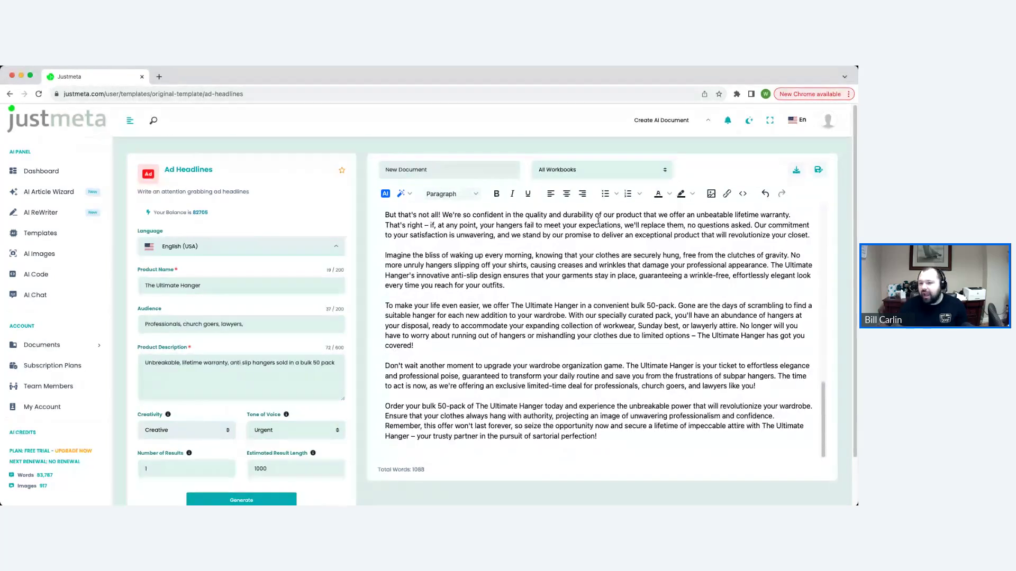
pyautogui.scroll(1, 655, 297)
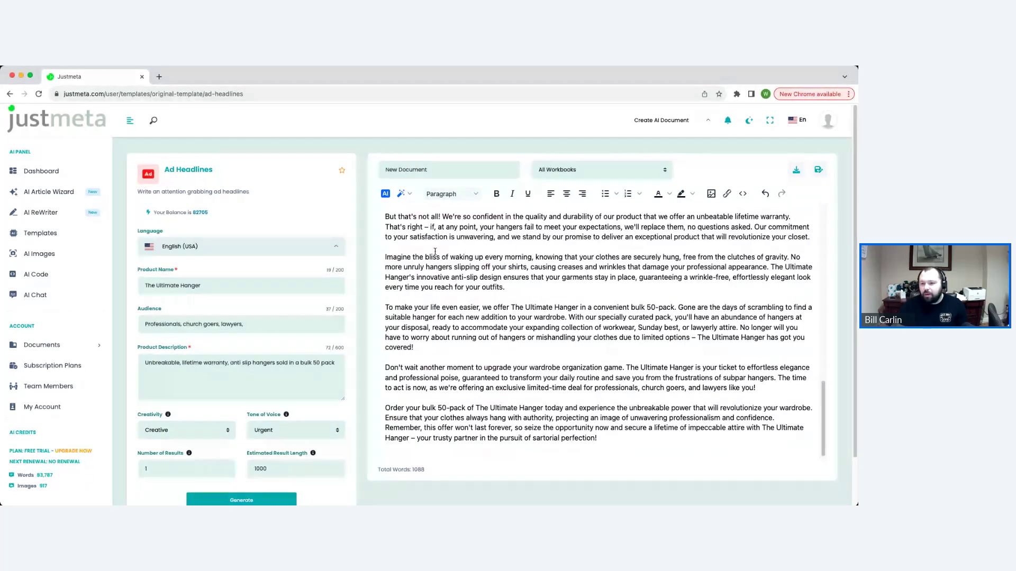